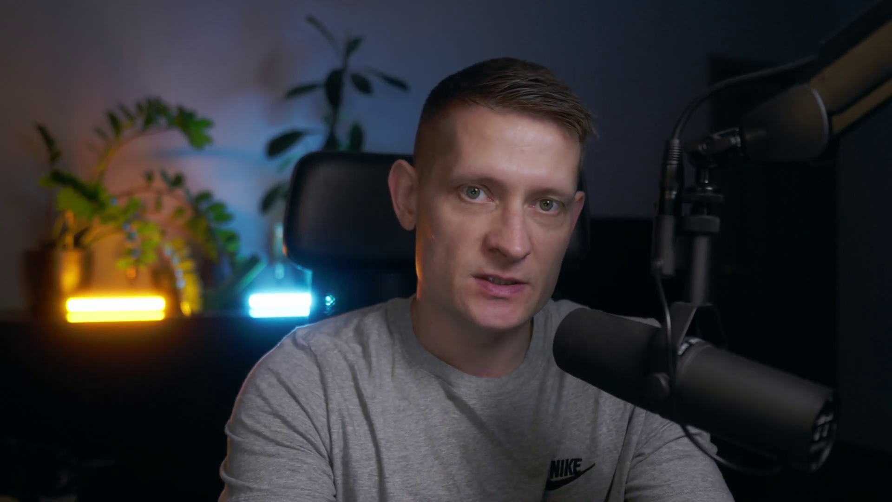
Apply the Chrome material preset to the Mercedes SUV and orbit around to inspect its finish
{"action": "left_click_drag", "start_coordinate": [189, 362], "coordinate": [464, 275]}
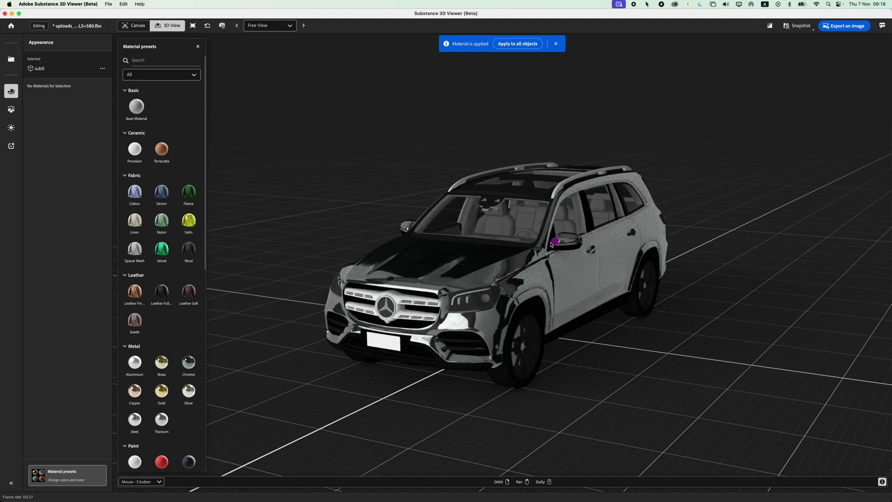
{"action": "left_click_drag", "start_coordinate": [552, 245], "coordinate": [330, 250]}
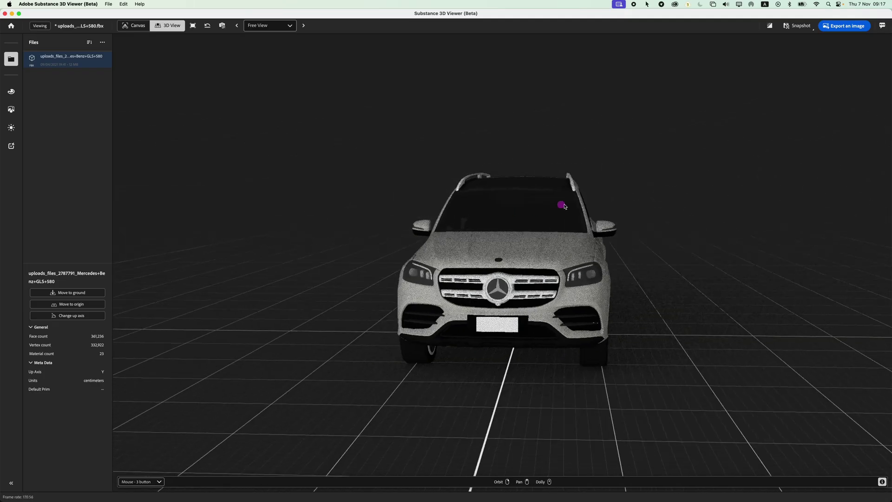
{"action": "left_click_drag", "start_coordinate": [560, 197], "coordinate": [419, 208]}
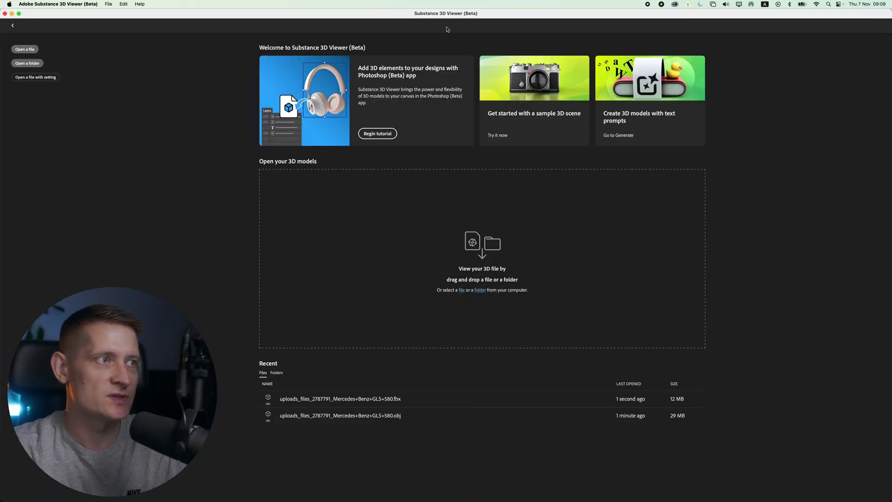
{"action": "left_click", "coordinate": [676, 5]}
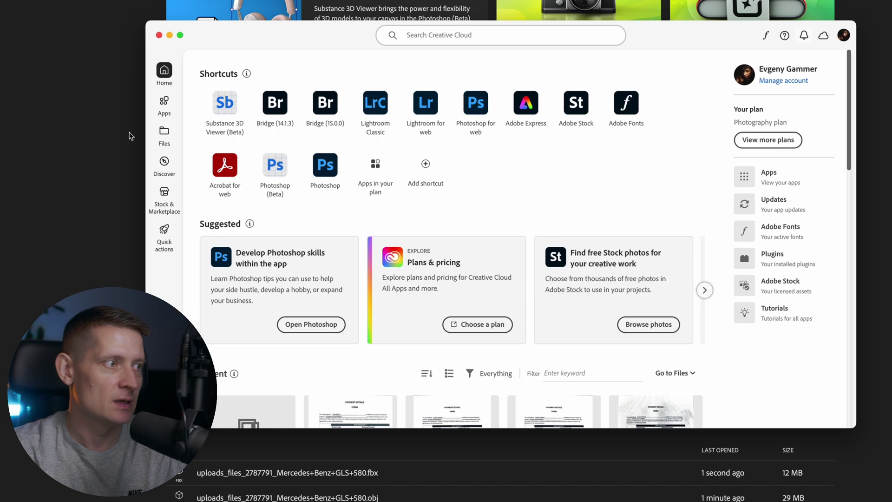
{"action": "left_click", "coordinate": [166, 112]}
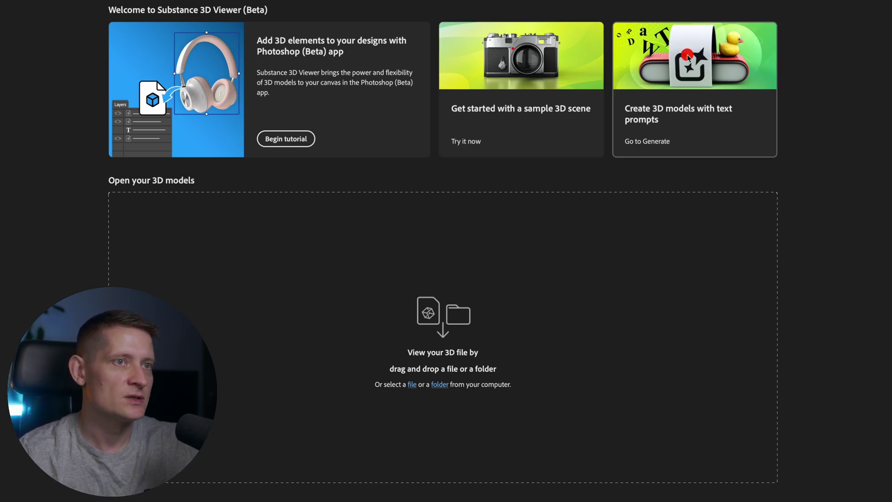
Generate a 3D robot model from the text prompt 'robot' and orbit to view it from the front
{"action": "left_click", "coordinate": [689, 58]}
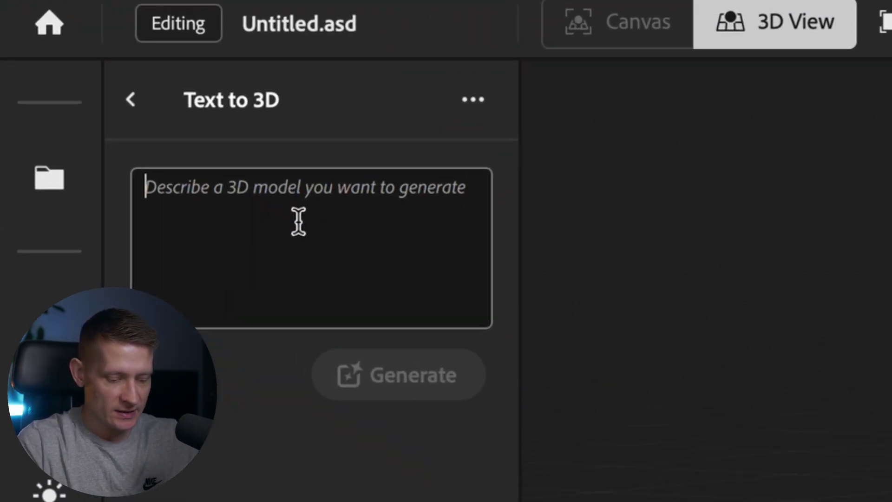
{"action": "type", "text": "tb"}
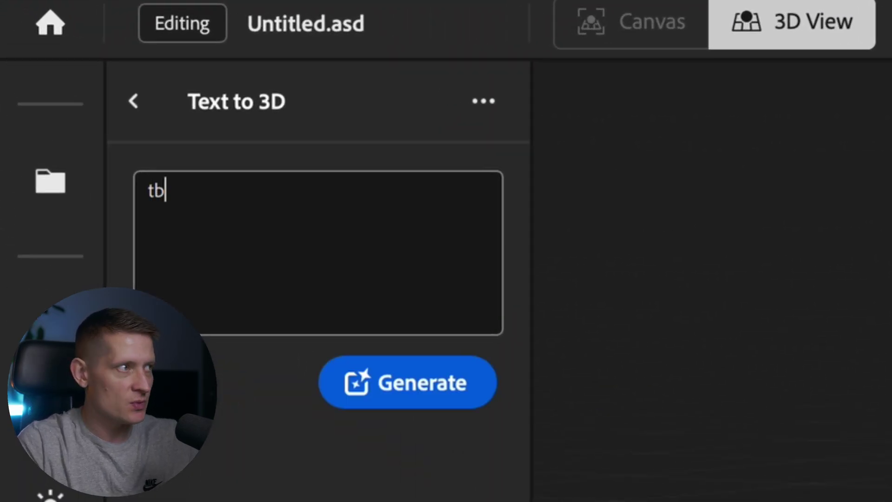
{"action": "key", "text": "BackSpace"}
{"action": "type", "text": "robo"}
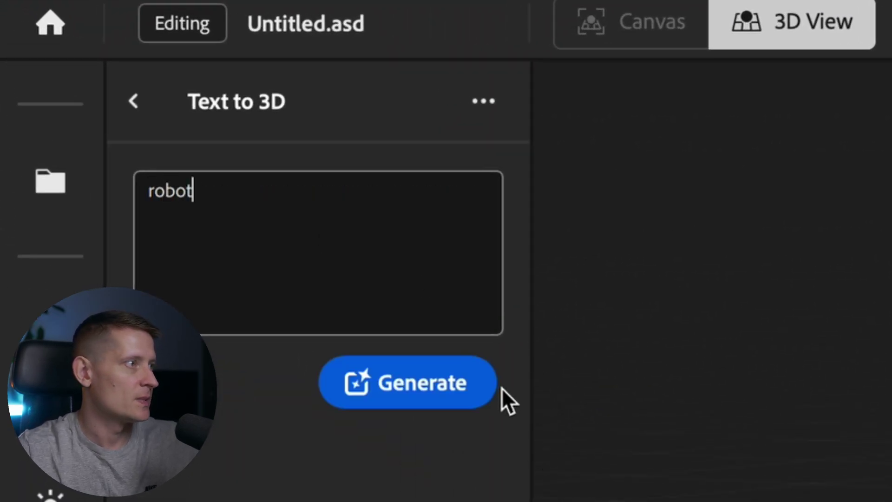
{"action": "left_click", "coordinate": [494, 387]}
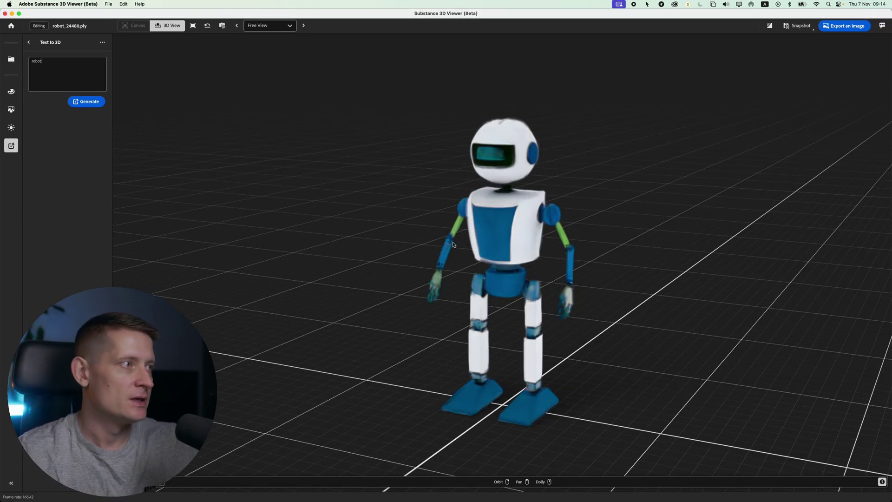
{"action": "left_click_drag", "start_coordinate": [454, 245], "coordinate": [497, 183]}
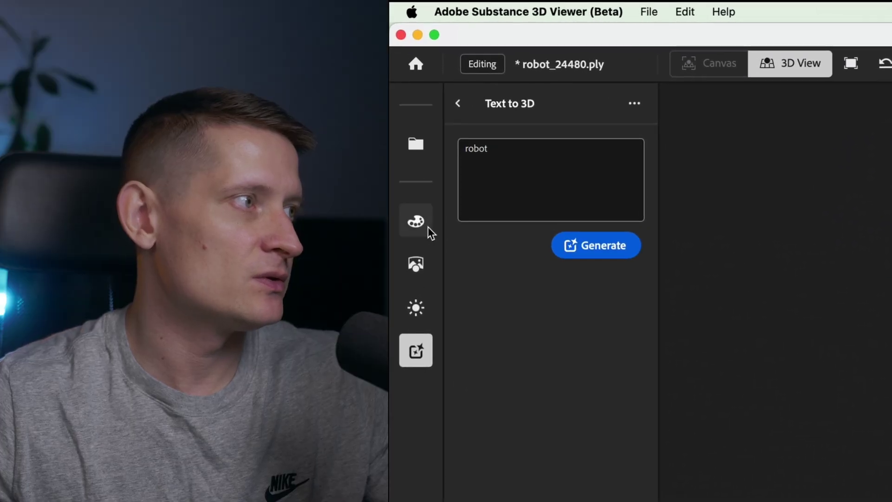
{"action": "mouse_move", "coordinate": [428, 227]}
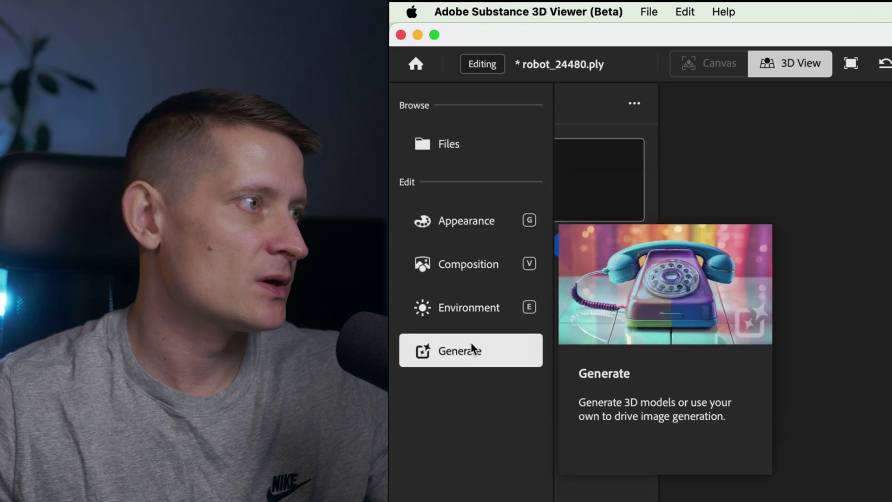
Switch to 3D model to image, enter the prompt 'robot in an office' and adjust shape adherence
{"action": "left_click", "coordinate": [472, 352]}
{"action": "left_click", "coordinate": [417, 349]}
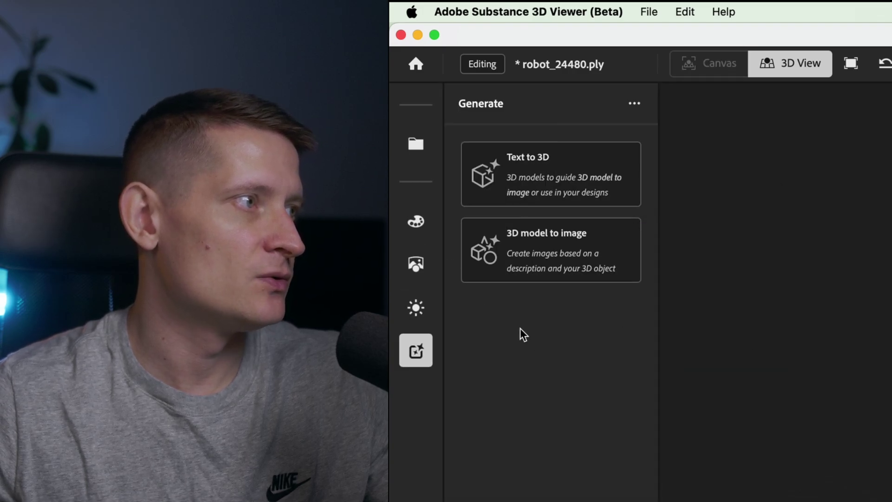
{"action": "left_click", "coordinate": [556, 263]}
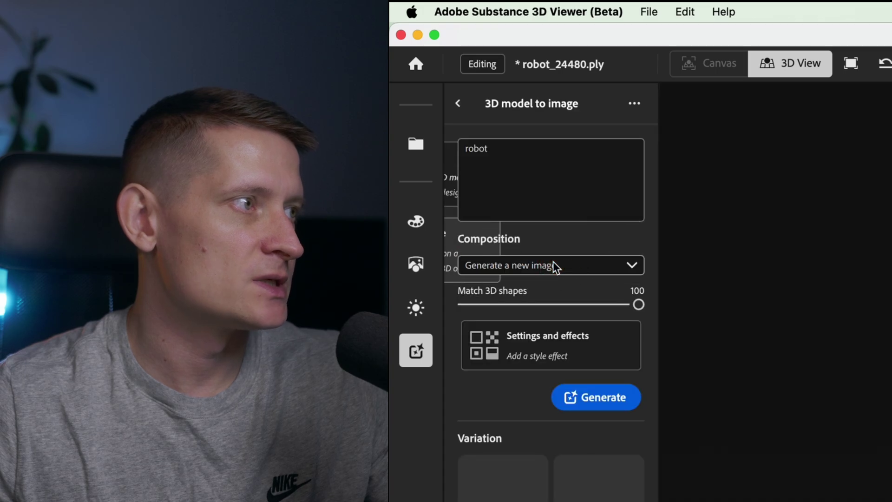
{"action": "left_click", "coordinate": [550, 155]}
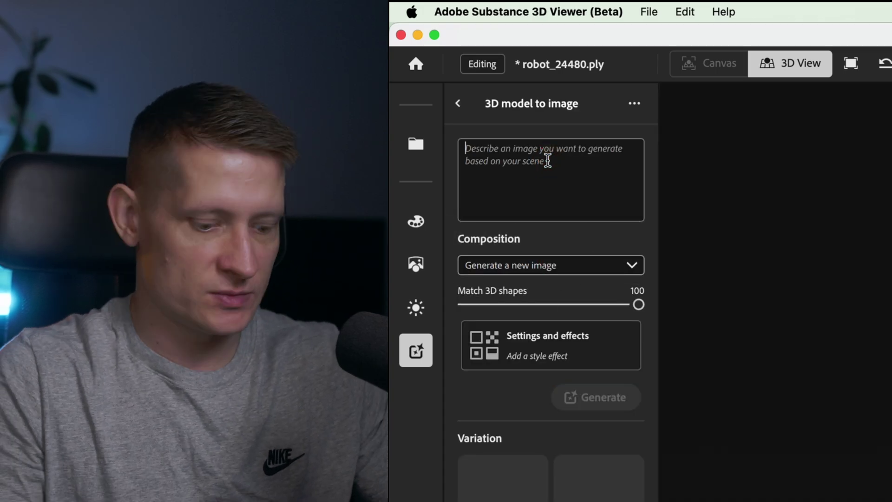
{"action": "type", "text": "robot in a"}
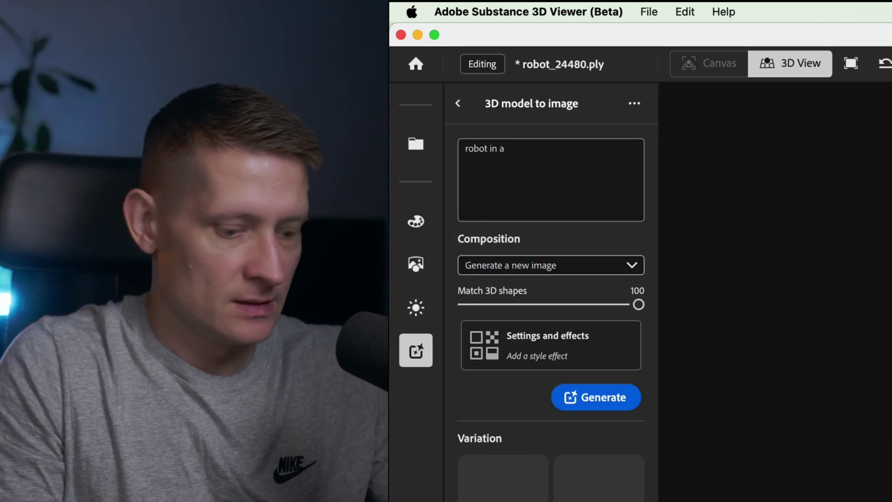
{"action": "type", "text": "n office"}
{"action": "mouse_move", "coordinate": [638, 304]}
{"action": "left_mouse_down"}
{"action": "mouse_move", "coordinate": [474, 305]}
{"action": "mouse_move", "coordinate": [588, 313]}
{"action": "mouse_move", "coordinate": [641, 306]}
{"action": "left_mouse_up"}
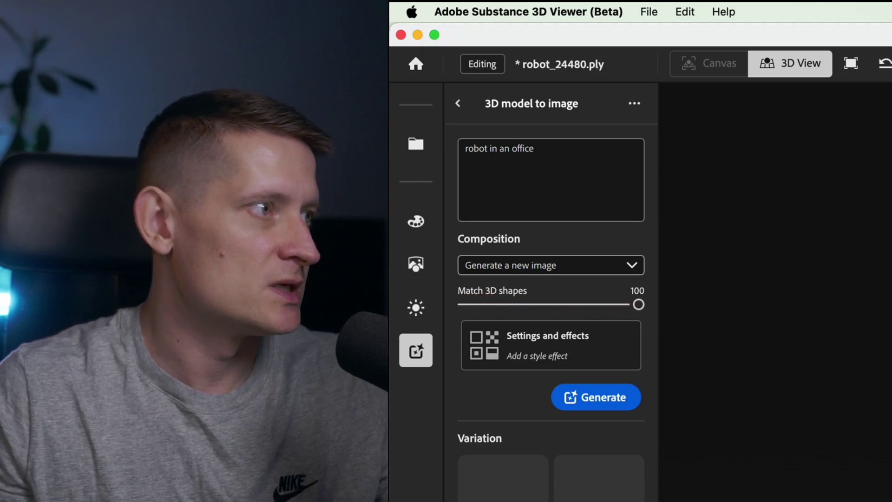
Generate the office-robot images, select the fourth variation and download it
{"action": "left_click", "coordinate": [579, 396]}
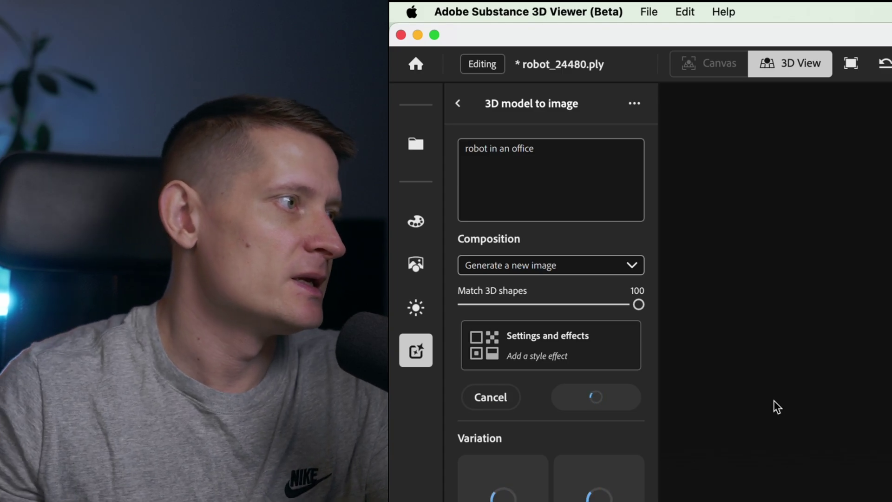
{"action": "left_click", "coordinate": [607, 354]}
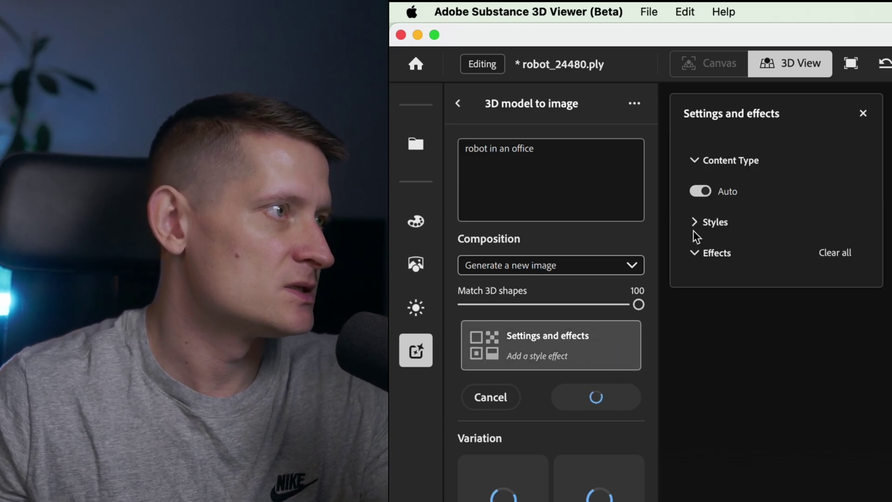
{"action": "left_click", "coordinate": [567, 342]}
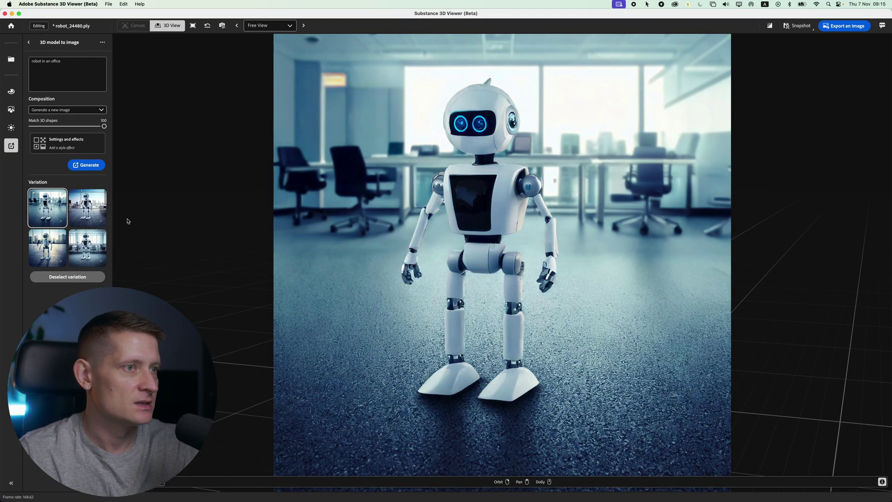
{"action": "left_click", "coordinate": [58, 247]}
{"action": "left_click", "coordinate": [76, 252]}
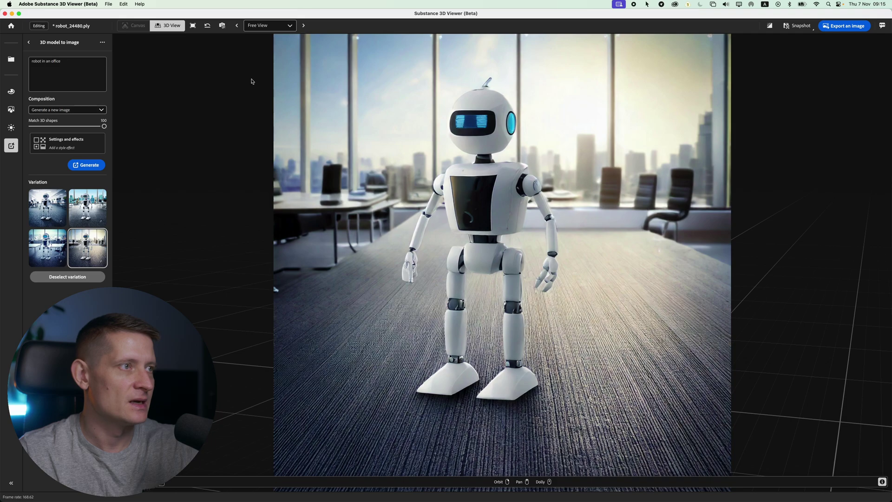
{"action": "left_click", "coordinate": [285, 61]}
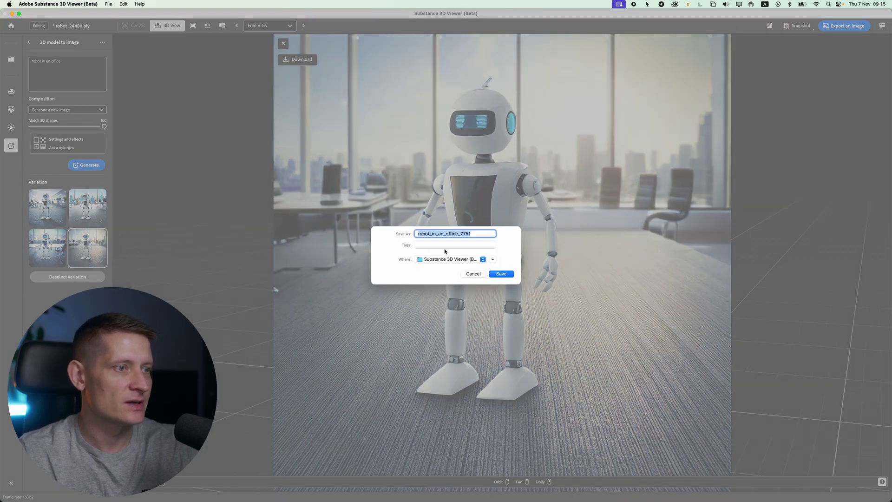
Save the image under the default name robot_in_an_office_7751
{"action": "left_click", "coordinate": [479, 273]}
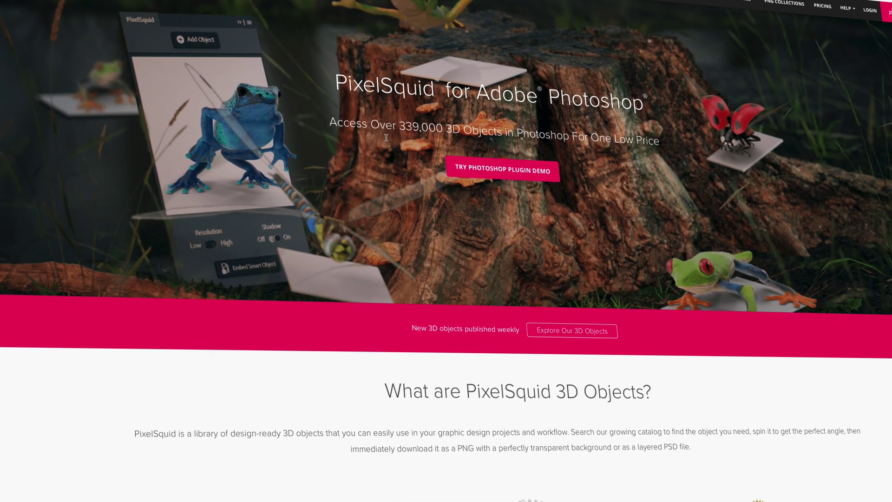
Scroll down the PixelSquid home page and open the 'SEE HOW IT WORKS' guide
{"action": "scroll", "coordinate": [375, 148], "scroll_direction": "down", "scroll_amount": 8}
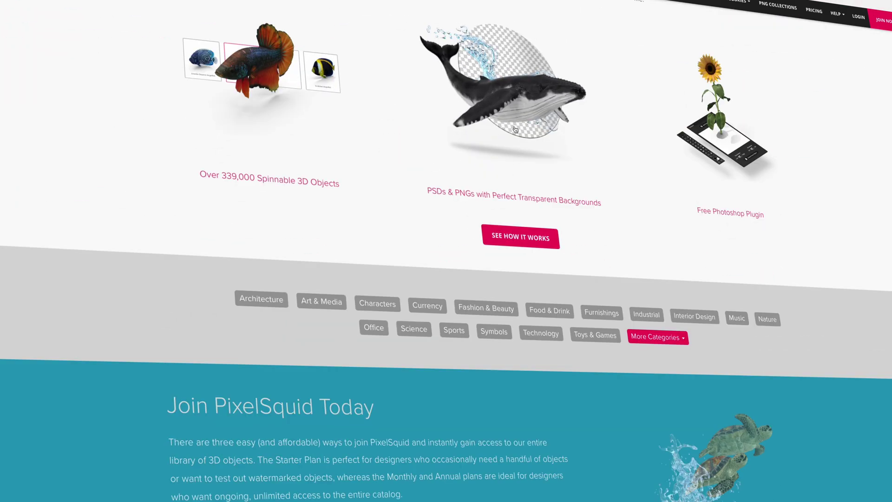
{"action": "left_click", "coordinate": [535, 239]}
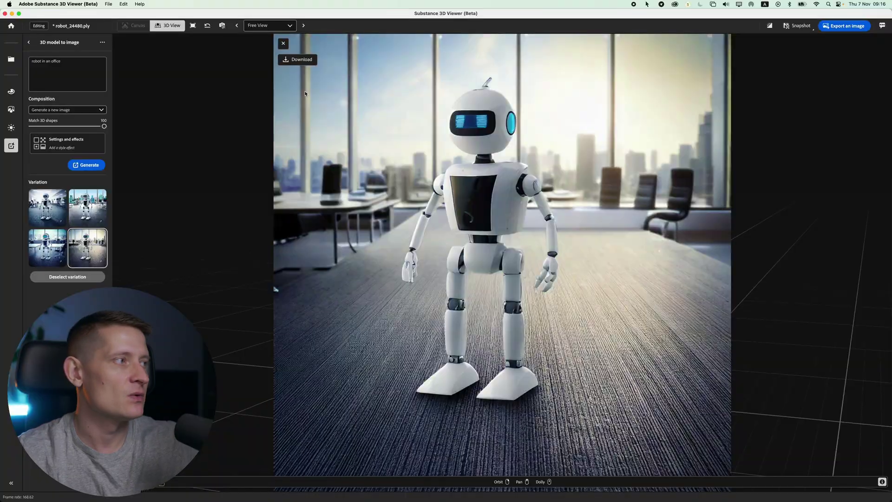
Leave image generation and return to the Substance 3D Viewer welcome screen
{"action": "left_click", "coordinate": [10, 60]}
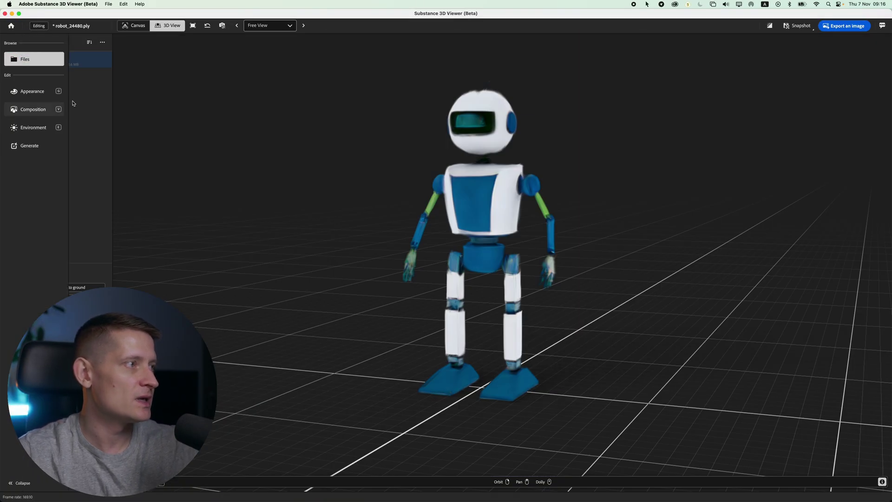
{"action": "left_click", "coordinate": [68, 4]}
{"action": "left_click", "coordinate": [11, 25]}
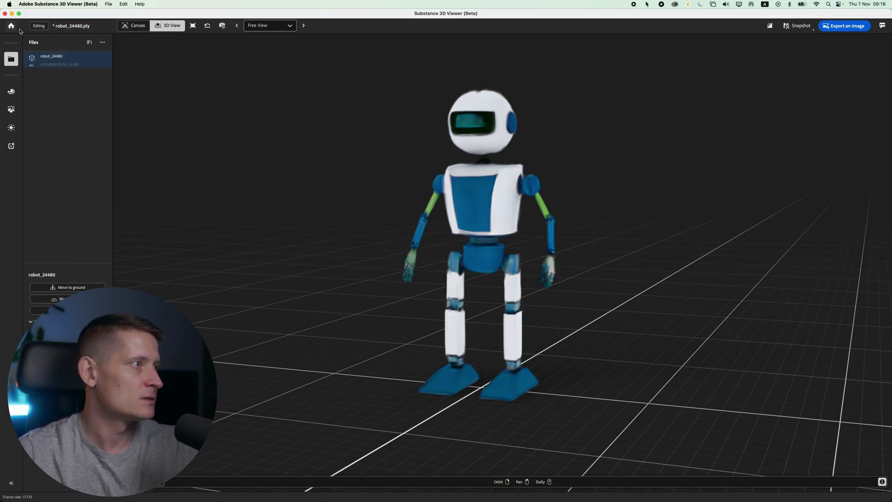
{"action": "left_click", "coordinate": [11, 26]}
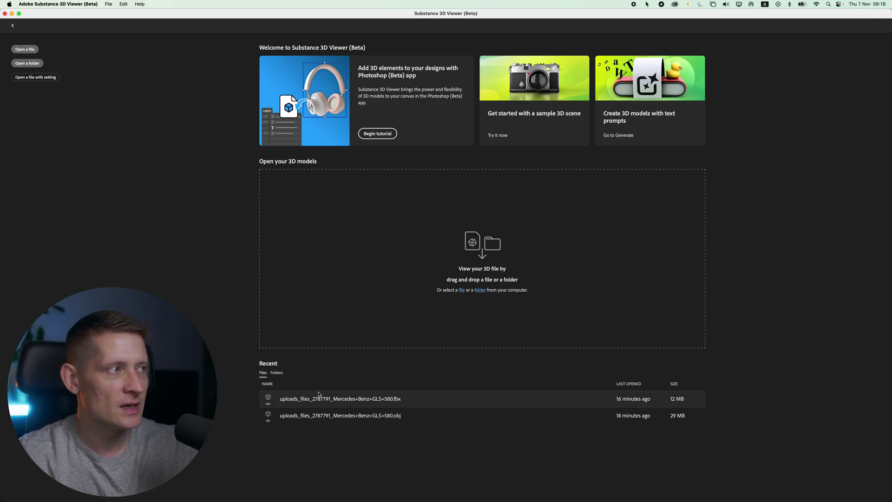
Open the Mercedes-Benz GLS 580 .fbx file from its Desktop folder, dismissing the save prompt
{"action": "left_click", "coordinate": [25, 49]}
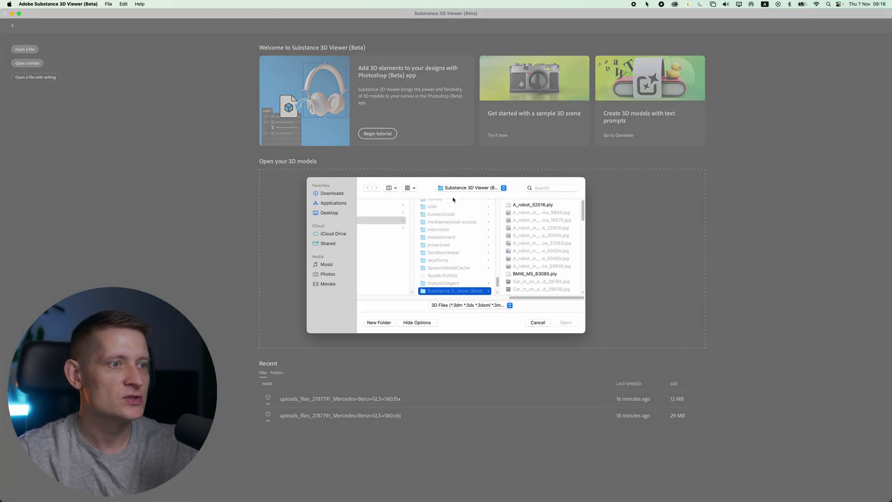
{"action": "left_click", "coordinate": [330, 213]}
{"action": "left_click", "coordinate": [398, 205]}
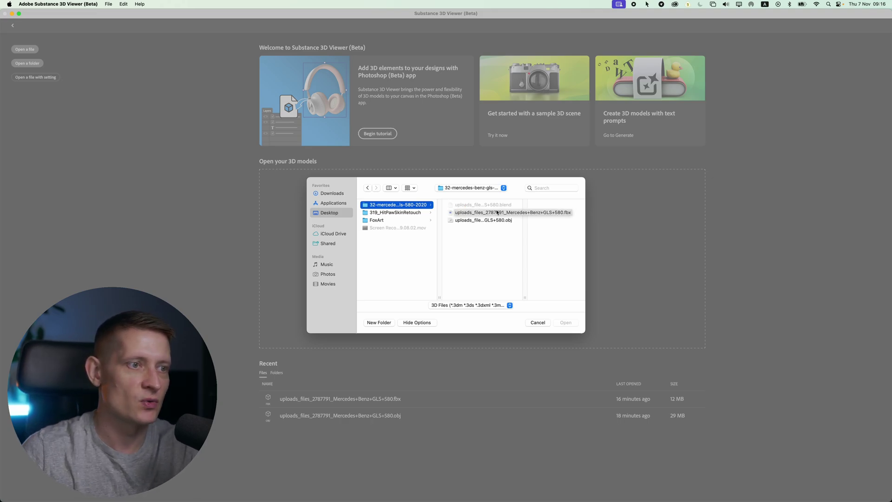
{"action": "left_click", "coordinate": [496, 213]}
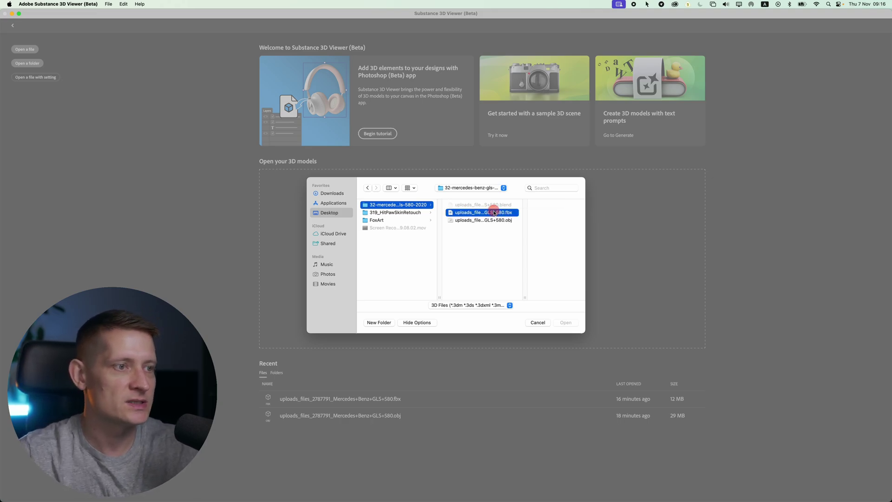
{"action": "double_click", "coordinate": [465, 212]}
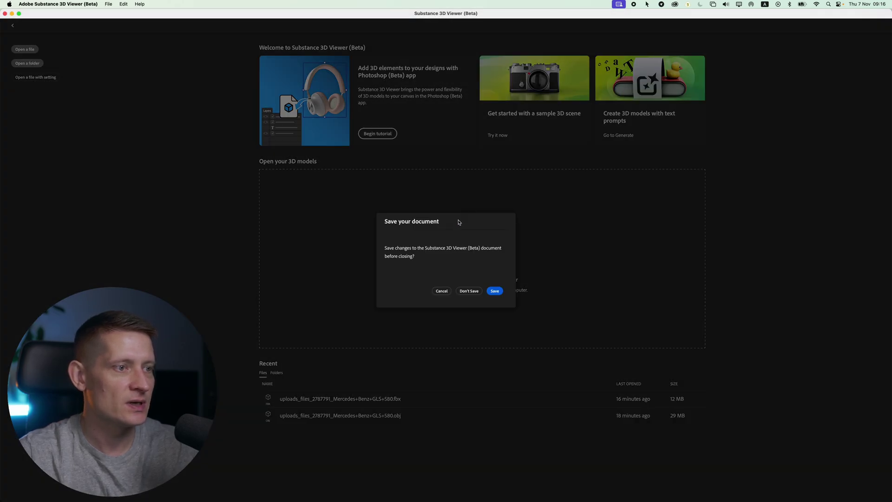
{"action": "left_click", "coordinate": [469, 291]}
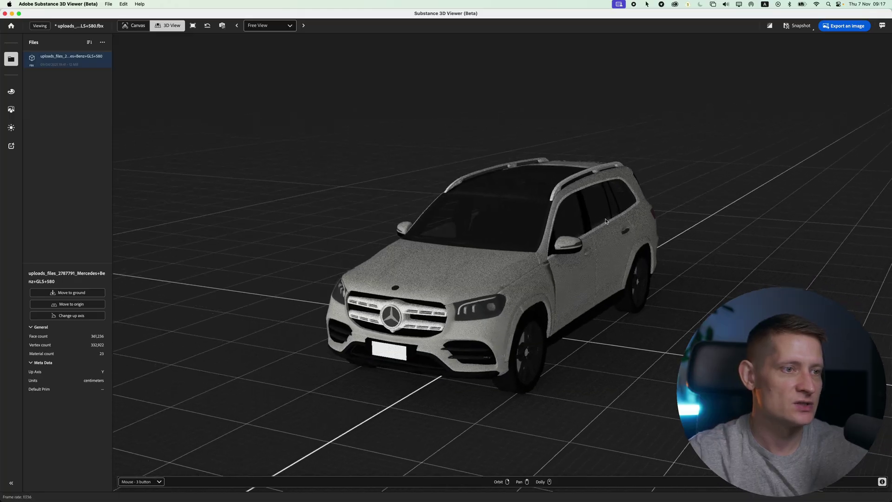
{"action": "left_click_drag", "start_coordinate": [606, 221], "coordinate": [505, 214]}
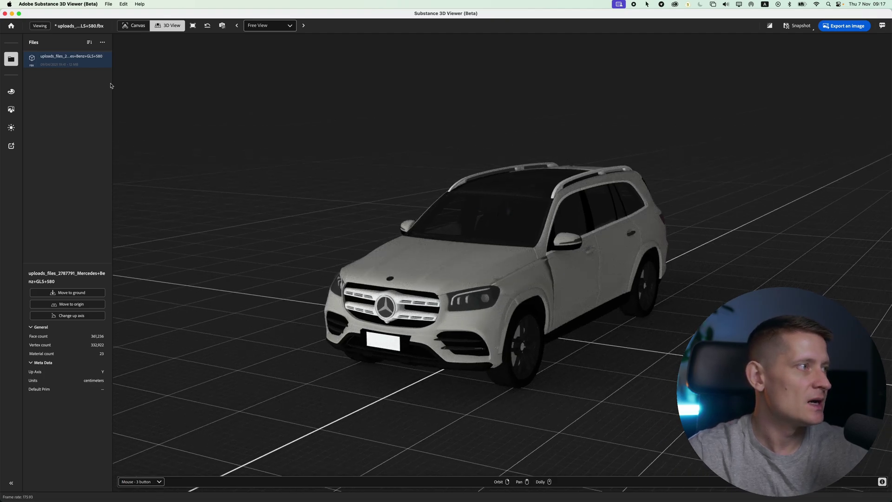
Set the Interior material's base colour to white after briefly trying light cyan
{"action": "left_click", "coordinate": [14, 92]}
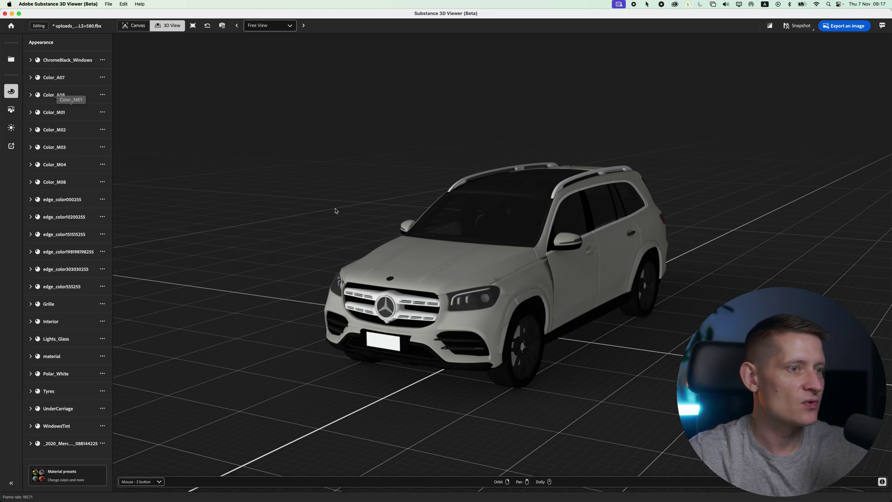
{"action": "left_click", "coordinate": [31, 322]}
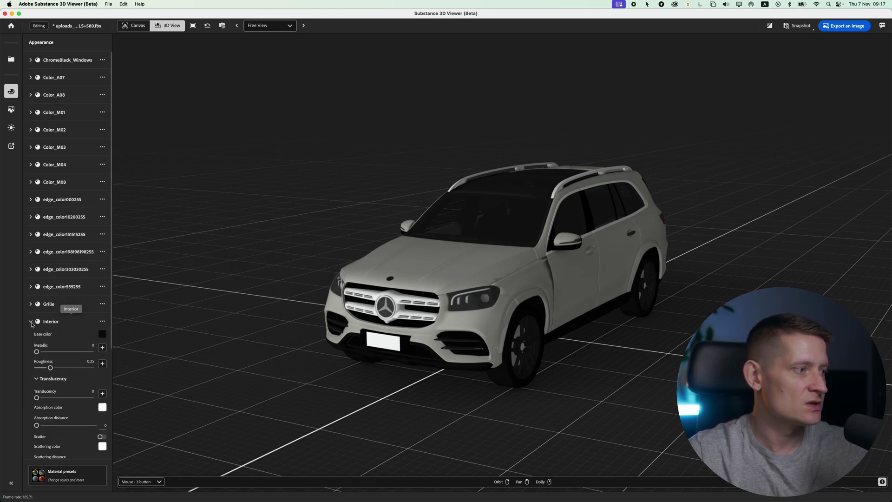
{"action": "left_click", "coordinate": [101, 334]}
{"action": "left_click_drag", "start_coordinate": [172, 124], "coordinate": [170, 96]}
{"action": "left_click_drag", "start_coordinate": [223, 132], "coordinate": [223, 114]}
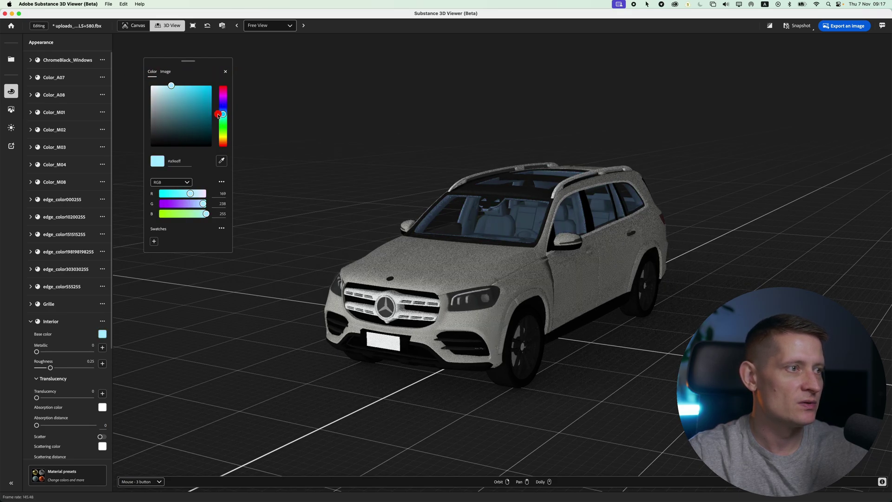
{"action": "left_click_drag", "start_coordinate": [155, 91], "coordinate": [122, 84]}
{"action": "left_click", "coordinate": [272, 164]}
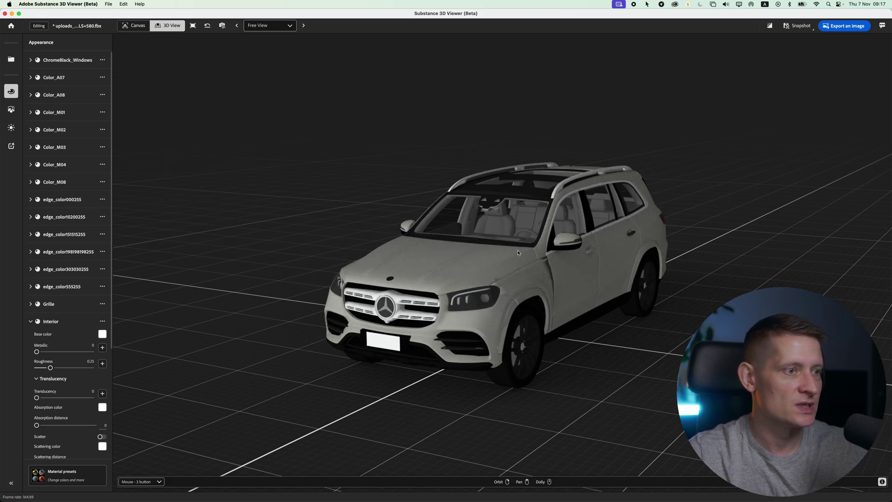
{"action": "left_click", "coordinate": [32, 322]}
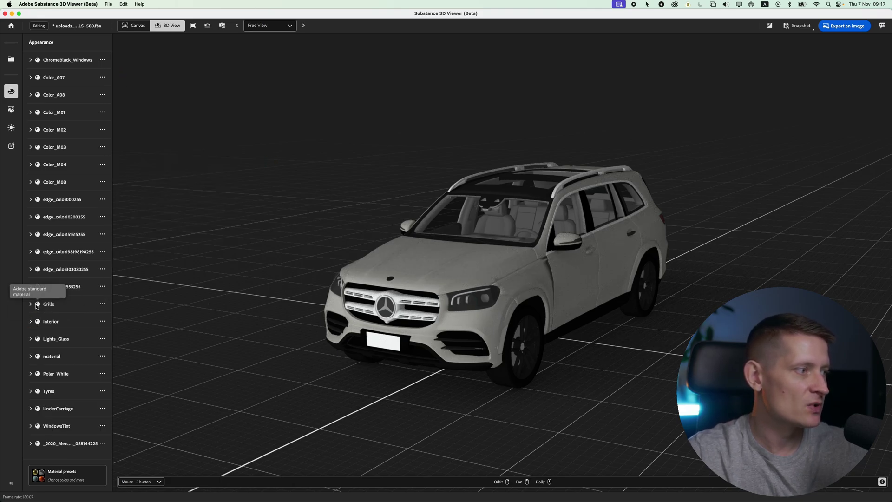
Try a red base colour on the Grille material, then undo it back to black
{"action": "left_click", "coordinate": [31, 303]}
{"action": "left_click", "coordinate": [102, 317]}
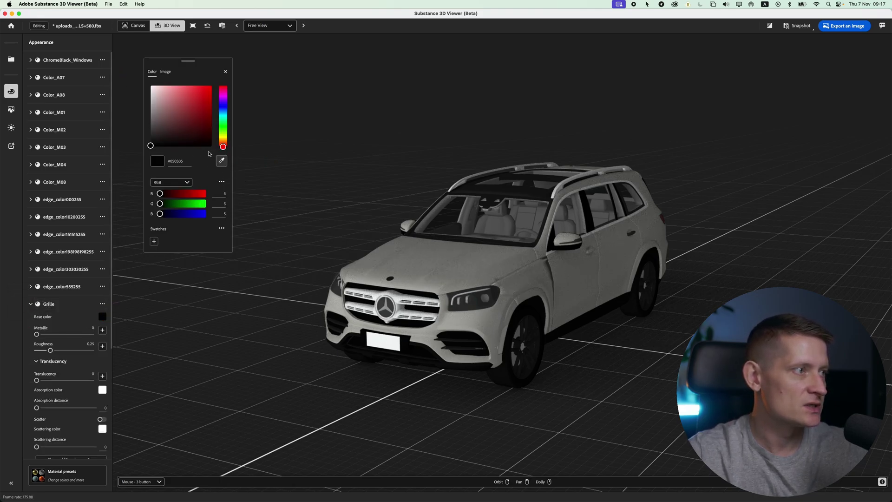
{"action": "left_click_drag", "start_coordinate": [172, 93], "coordinate": [151, 87]}
{"action": "left_click", "coordinate": [361, 134]}
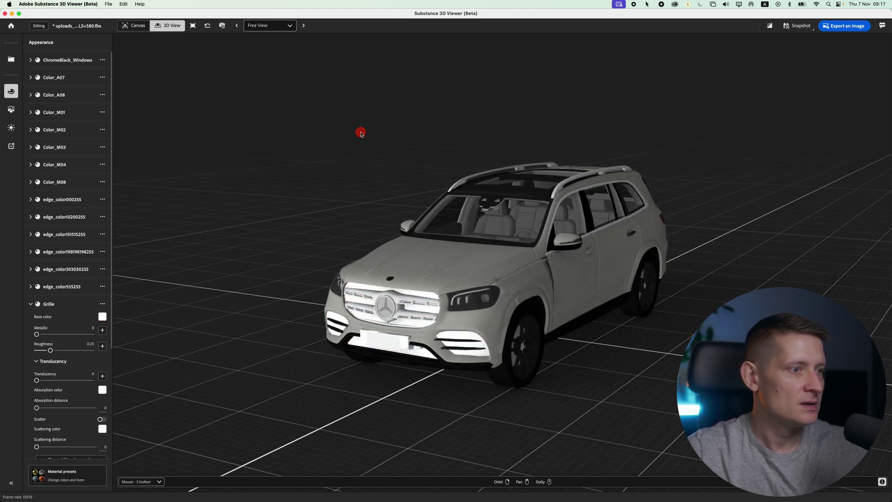
{"action": "key", "text": "ctrl+z"}
{"action": "scroll", "coordinate": [48, 301], "scroll_direction": "down", "scroll_amount": 5}
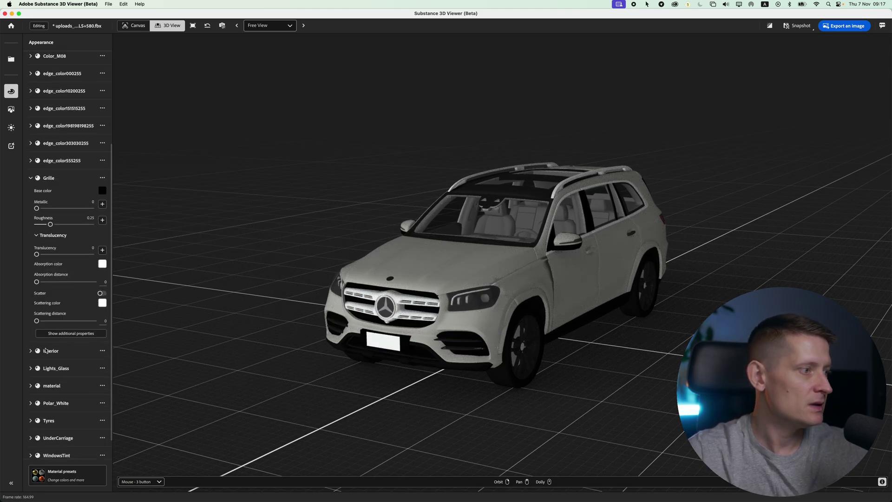
{"action": "left_click", "coordinate": [48, 154]}
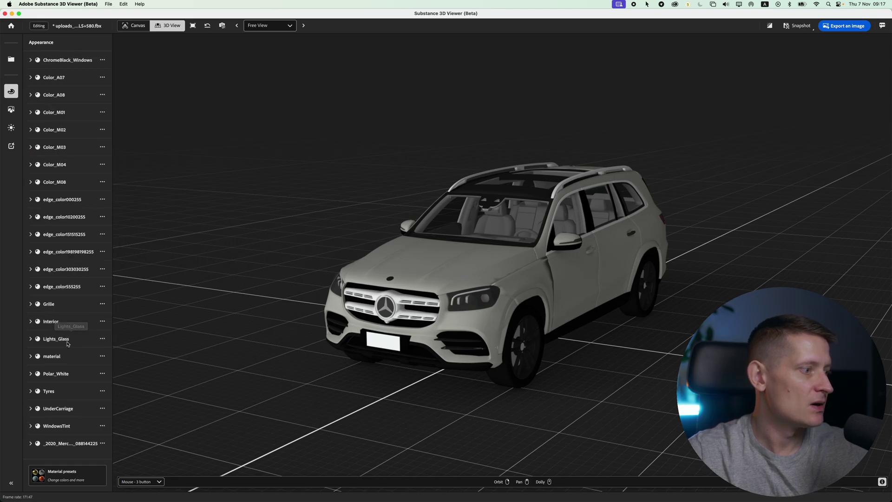
Apply the Chrome metal preset to the car body and orbit to a side view
{"action": "left_click", "coordinate": [63, 482]}
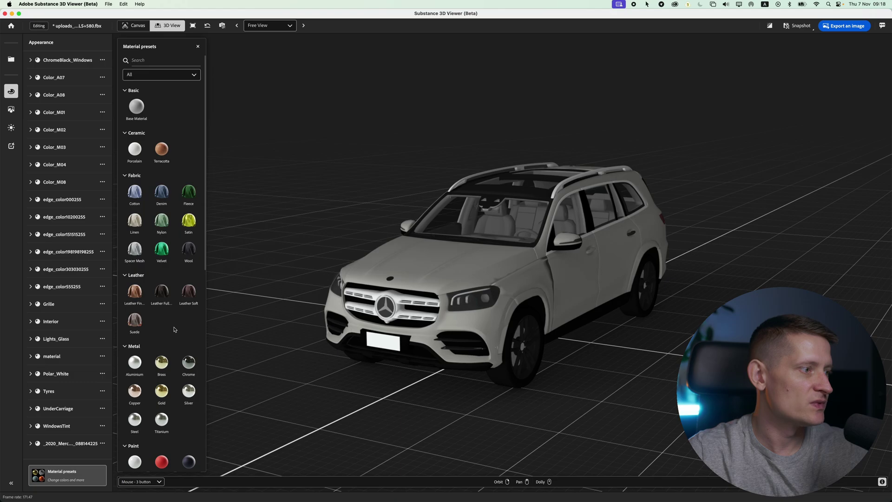
{"action": "left_click_drag", "start_coordinate": [188, 362], "coordinate": [471, 274]}
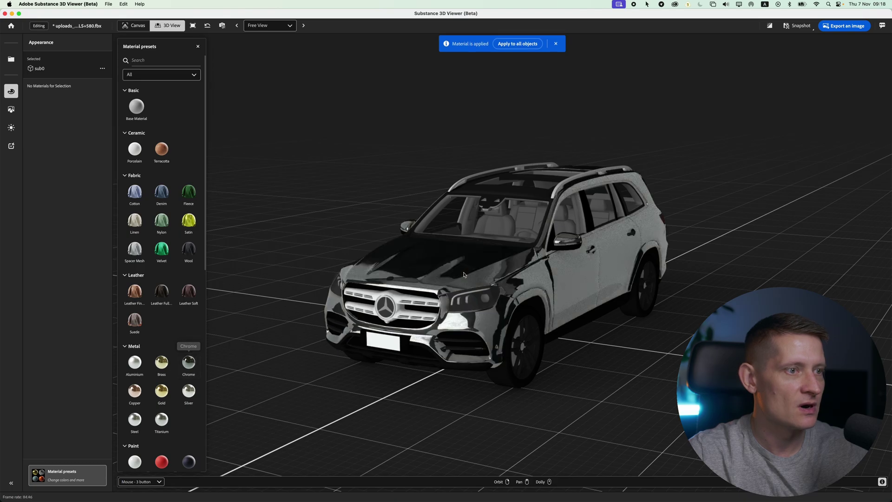
{"action": "left_click_drag", "start_coordinate": [559, 245], "coordinate": [585, 285]}
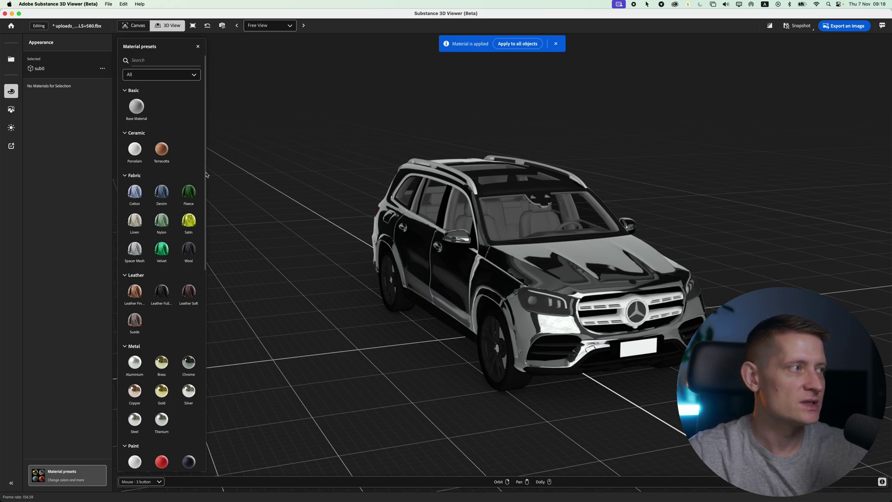
{"action": "left_click", "coordinate": [11, 146]}
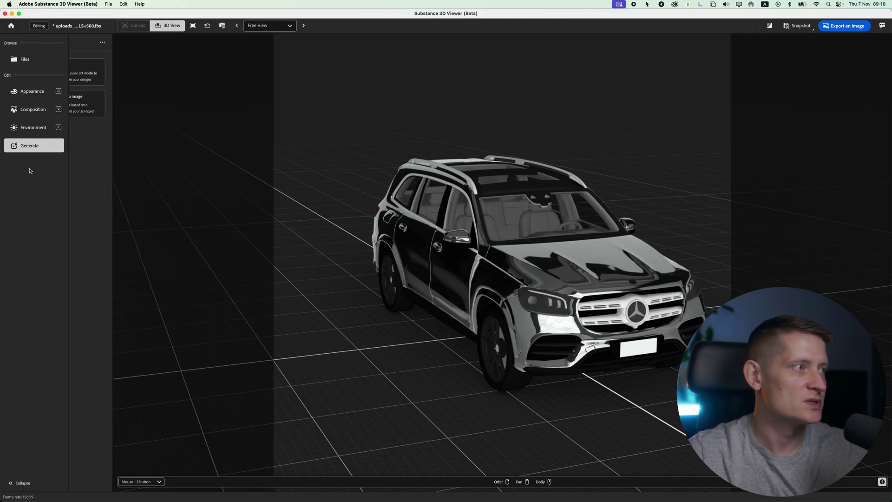
Enter the prompt 'Mercedes on a wet road', orbit to a low front view, and generate images
{"action": "left_click", "coordinate": [77, 109]}
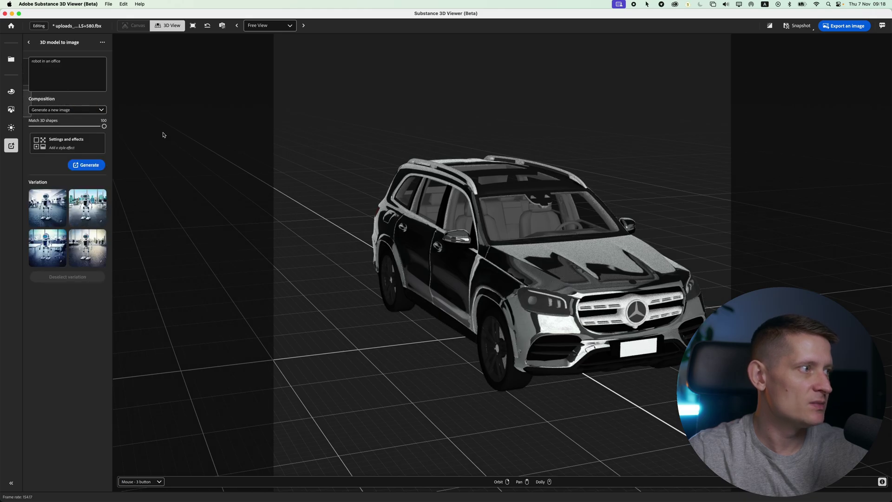
{"action": "type", "text": "Merce"}
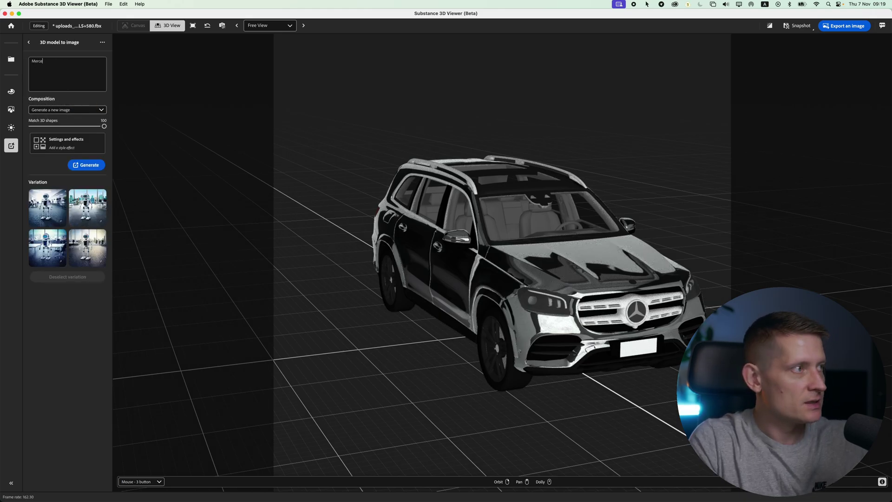
{"action": "type", "text": "des on a wet roa"}
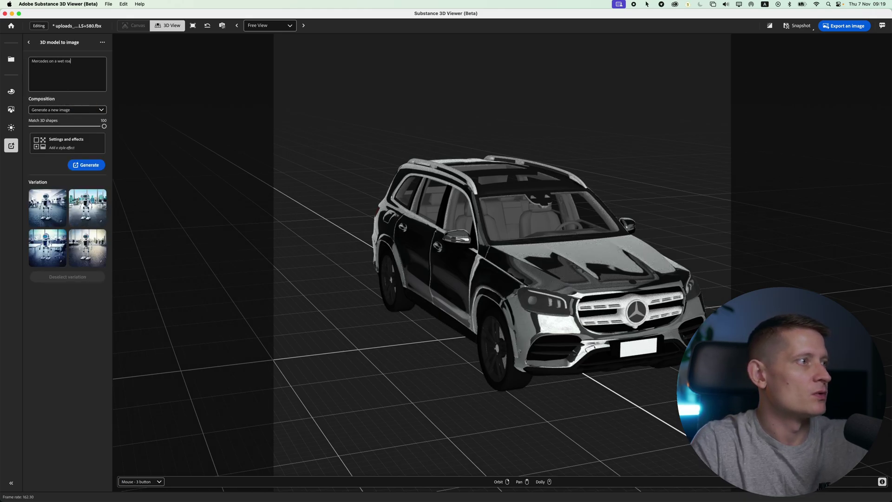
{"action": "type", "text": "d"}
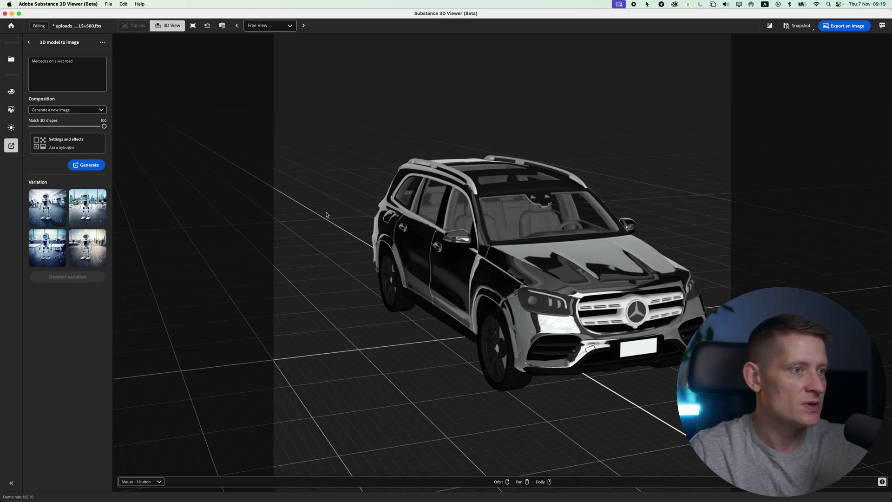
{"action": "left_click_drag", "start_coordinate": [532, 203], "coordinate": [514, 190]}
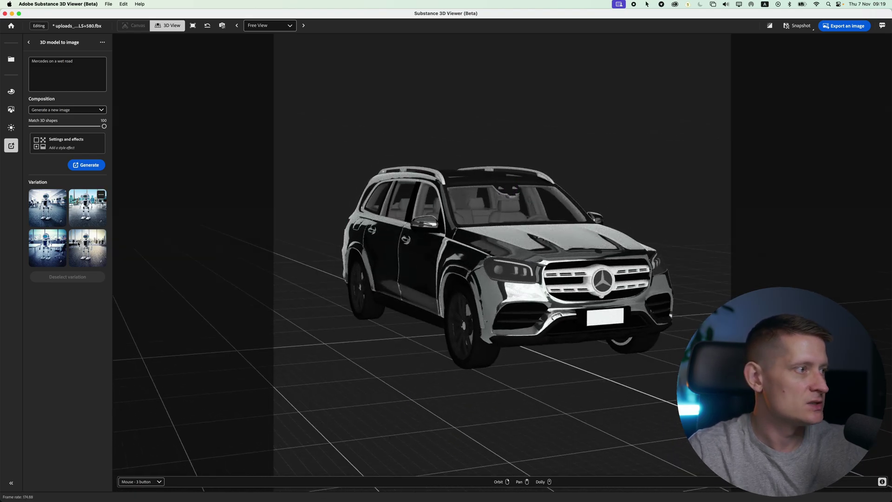
{"action": "left_click", "coordinate": [86, 166]}
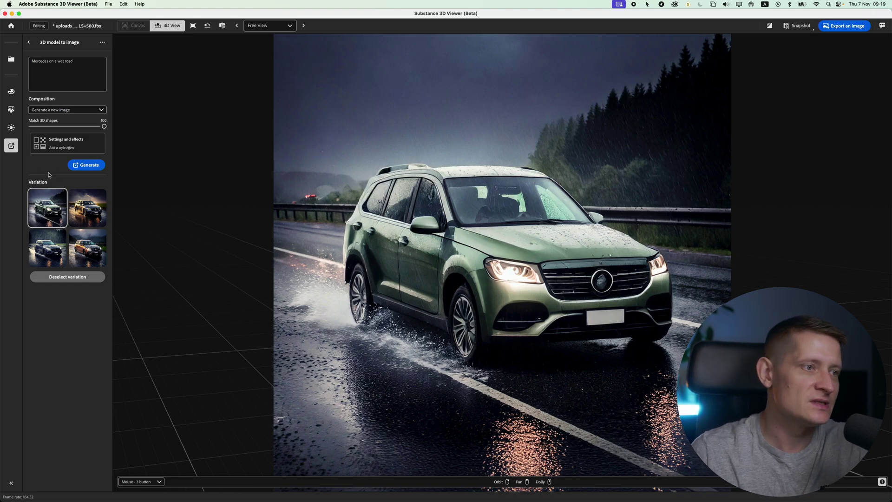
Preview the four variations: blue car at sunset, green car, grey and copper cars in rain
{"action": "left_click", "coordinate": [77, 198]}
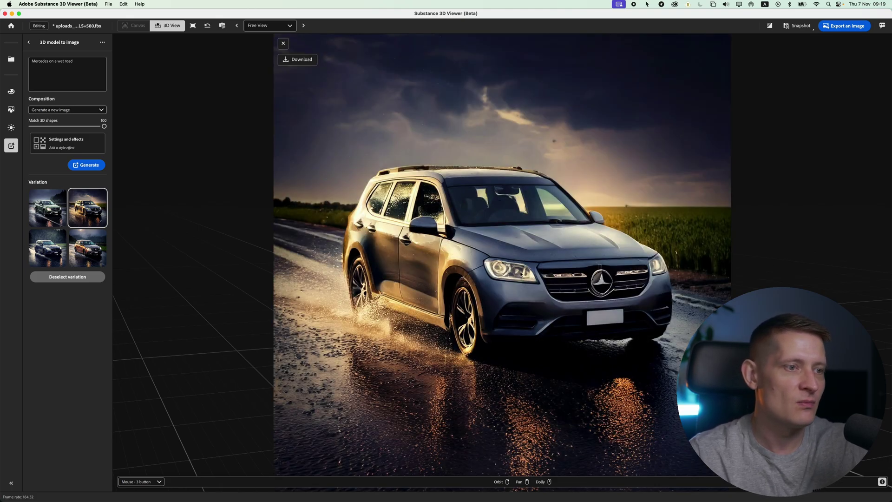
{"action": "left_click", "coordinate": [47, 208]}
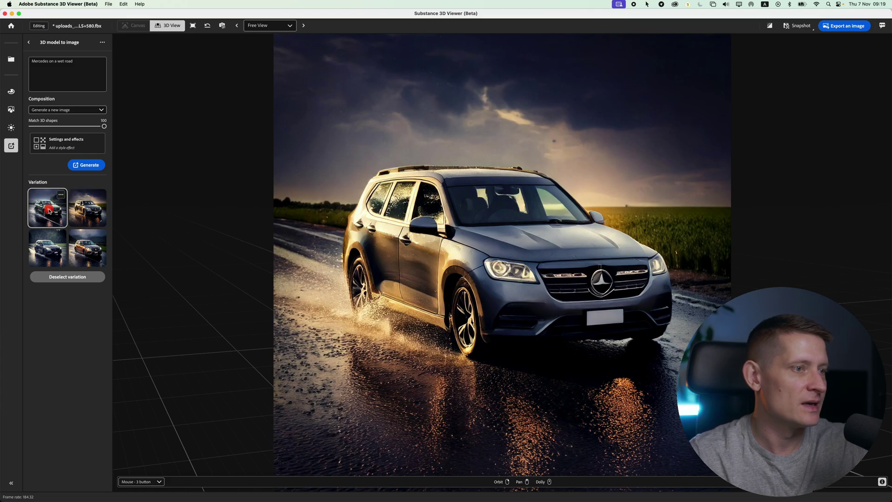
{"action": "left_click", "coordinate": [65, 255]}
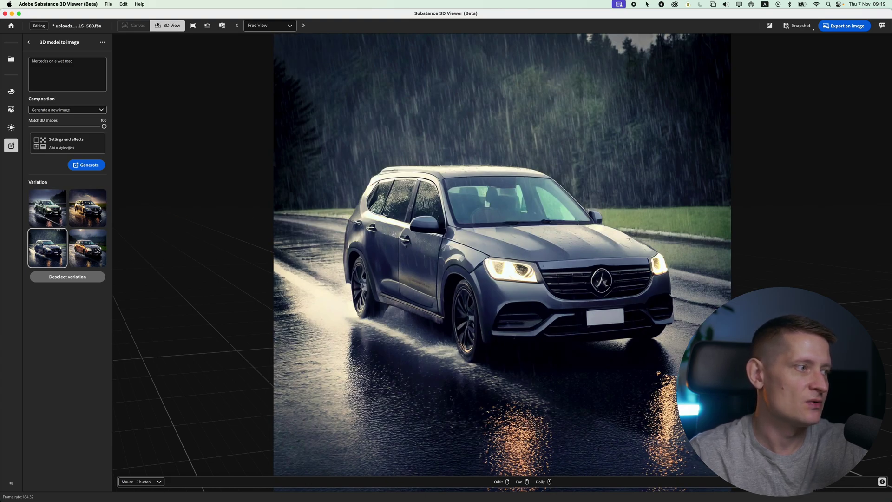
{"action": "left_click", "coordinate": [88, 249]}
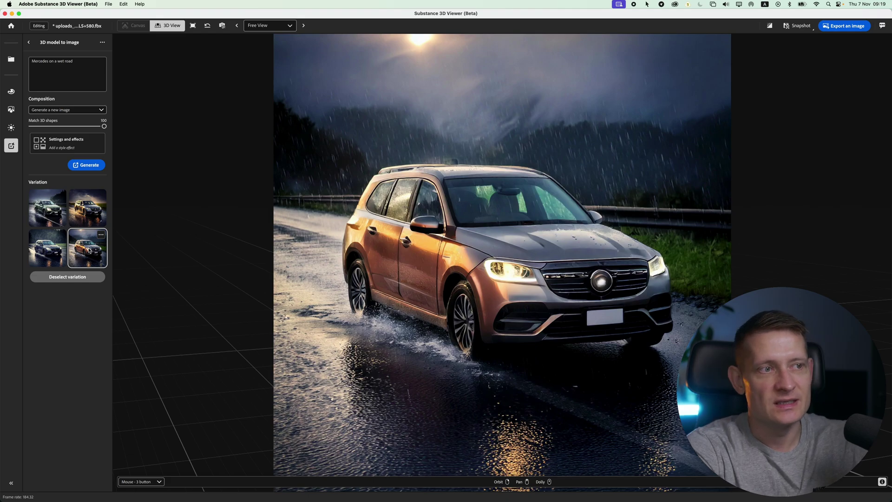